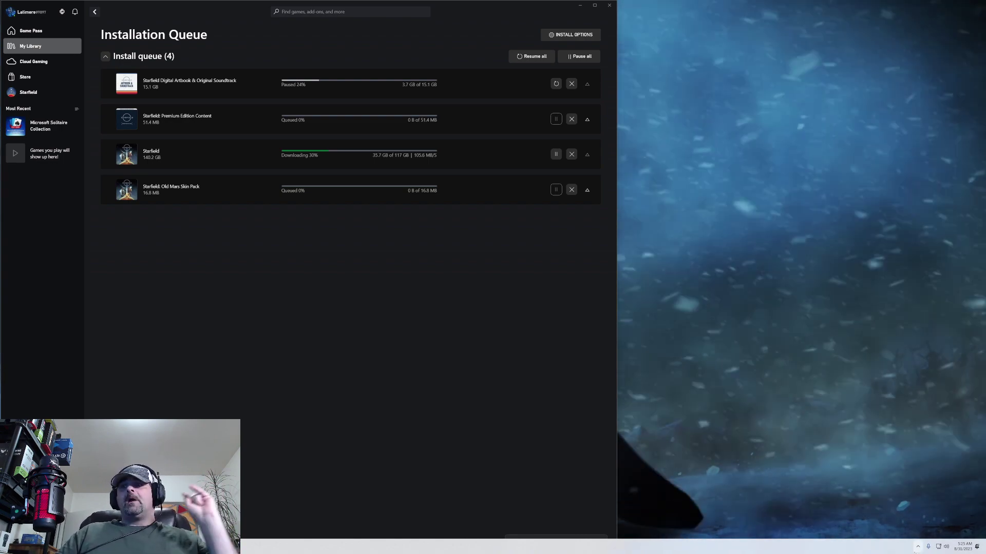
Step: Launch Windows Security from the hidden tray icons and show the Virus & threat protection overview
{"action": "left_click", "coordinate": [918, 547]}
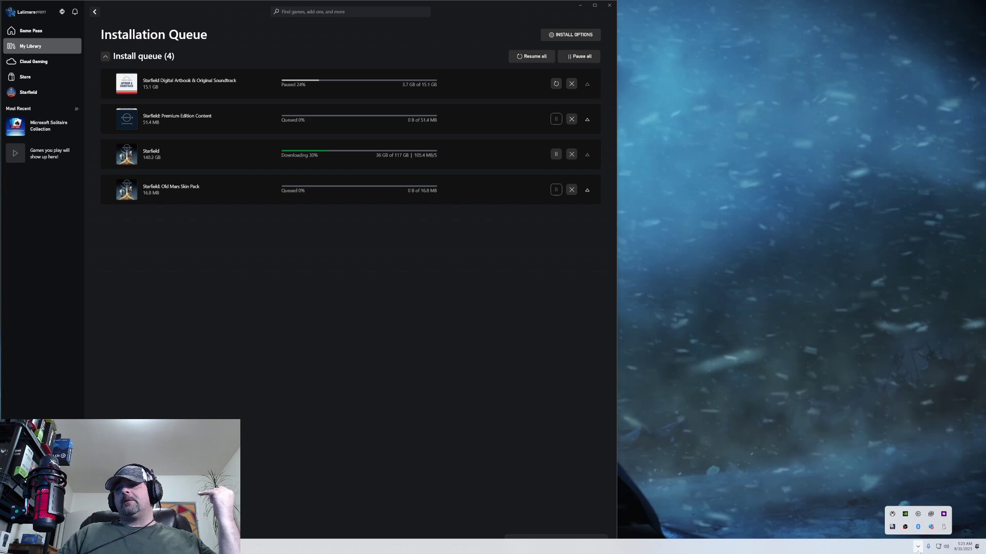
{"action": "left_click", "coordinate": [931, 527]}
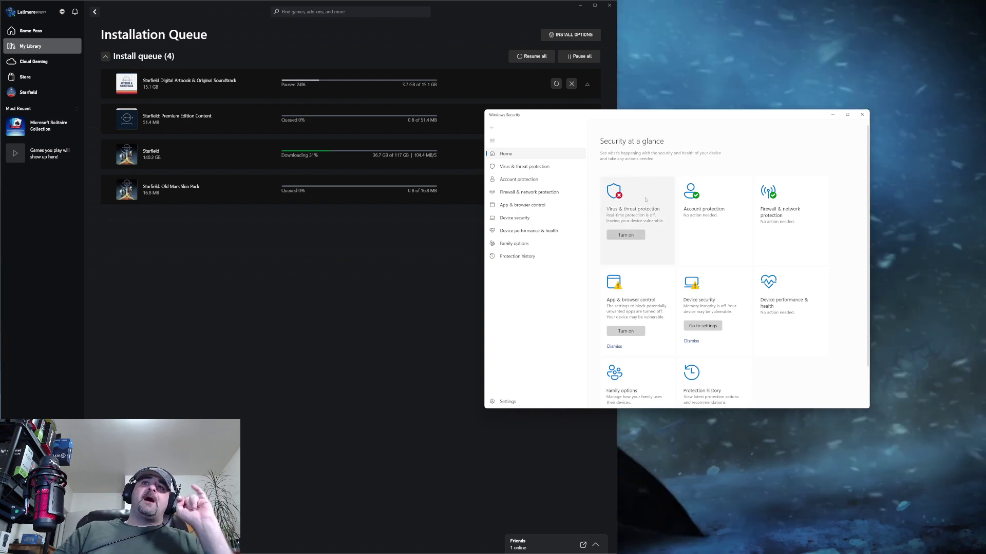
{"action": "left_click", "coordinate": [645, 200]}
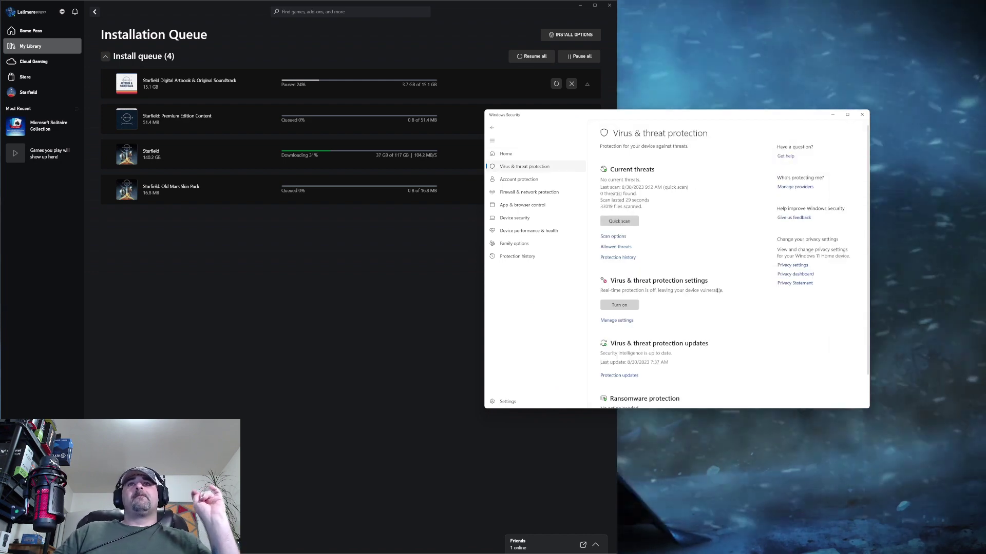
{"action": "scroll", "coordinate": [721, 287], "scroll_direction": "down", "scroll_amount": 1}
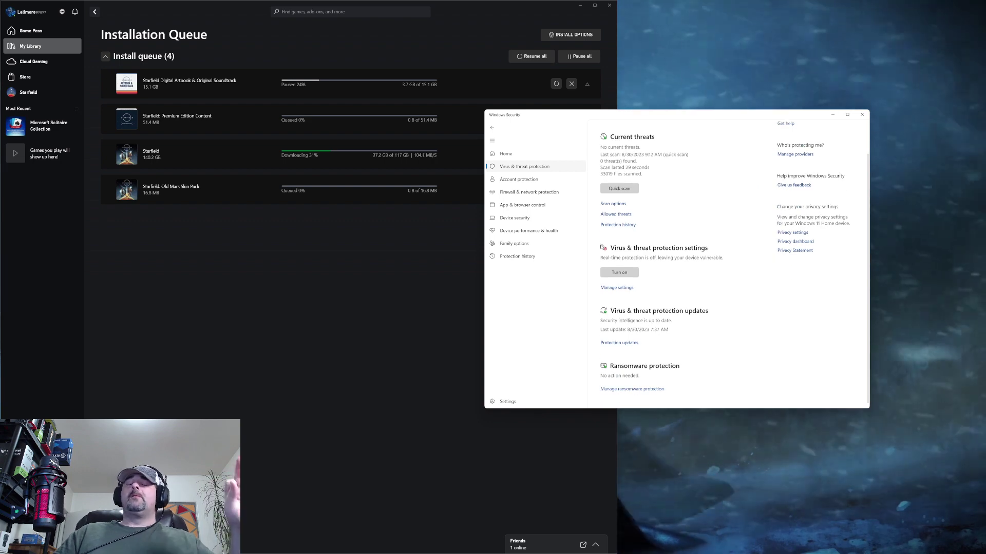
Step: Review the Virus & threat protection settings with real-time protection off, then minimize Windows Security
{"action": "left_click", "coordinate": [616, 287]}
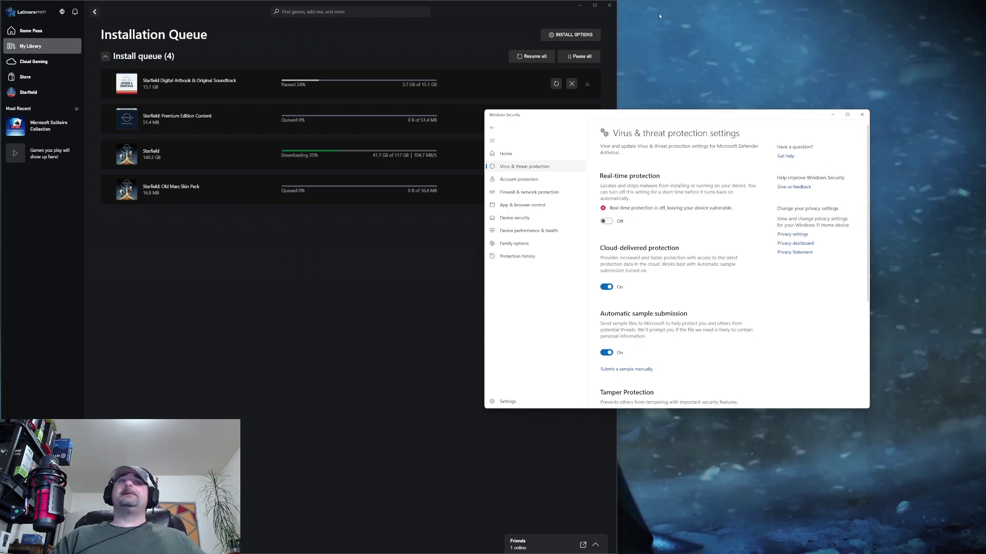
{"action": "left_click", "coordinate": [833, 114]}
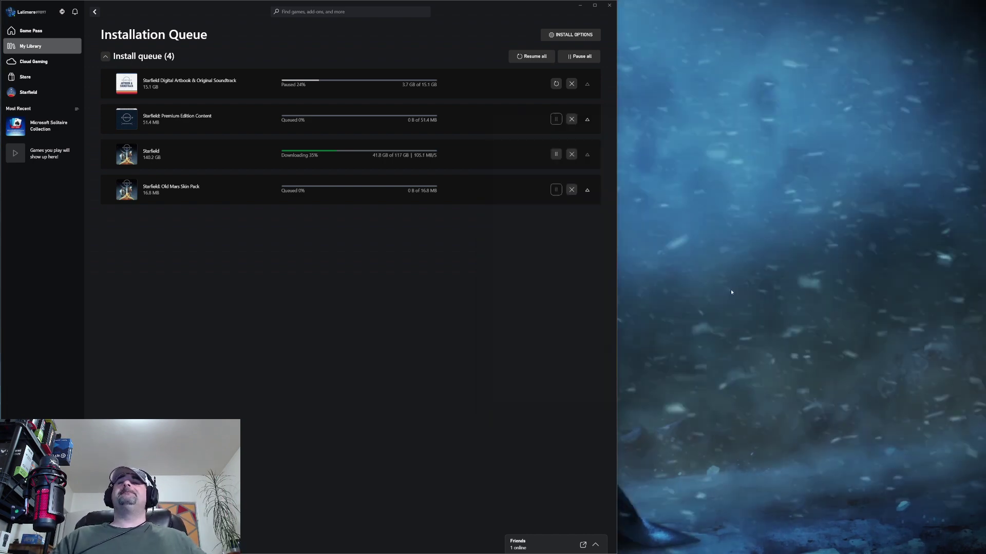